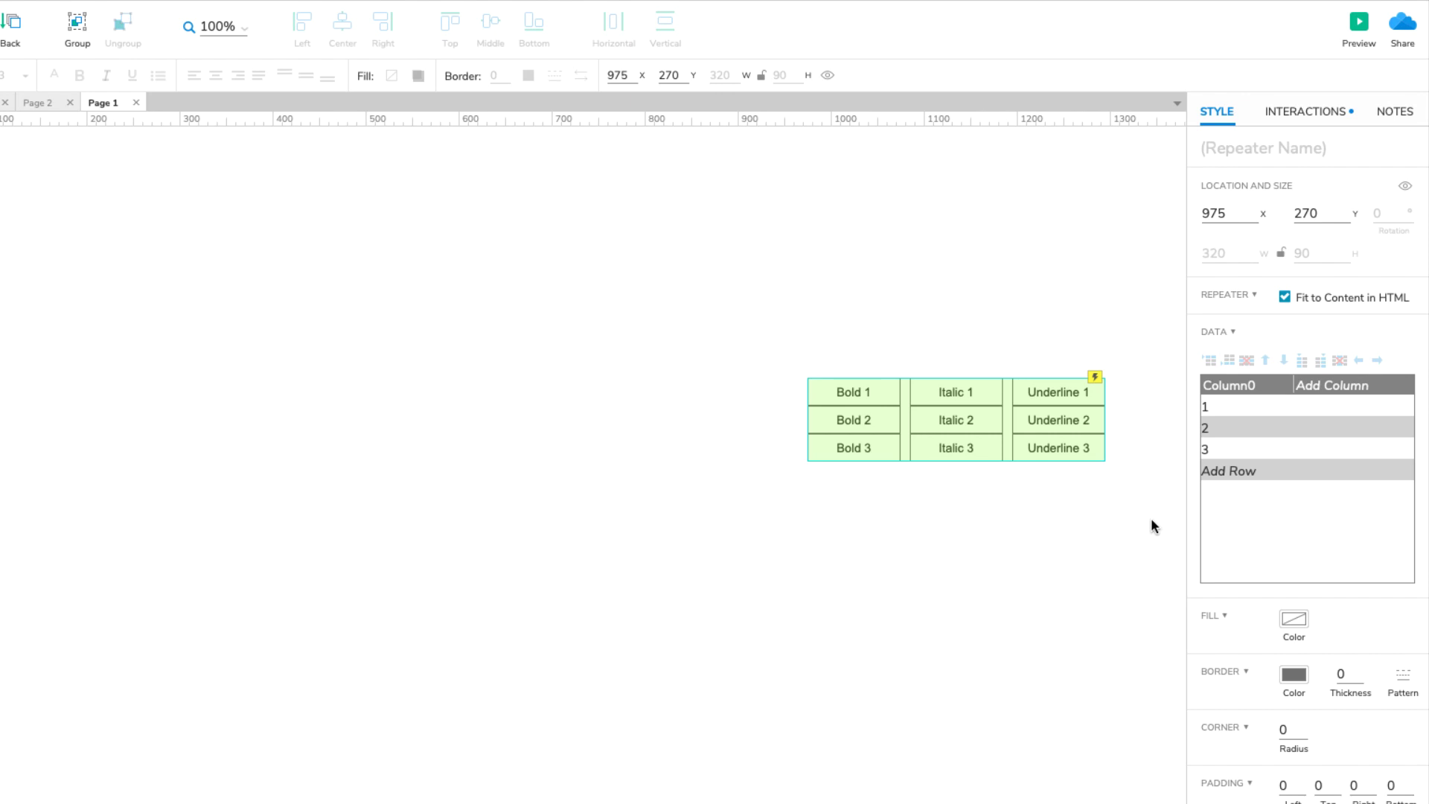
# Make Box 1's text bold inside the repeater's item template.
pyautogui.doubleClick(1076, 452)
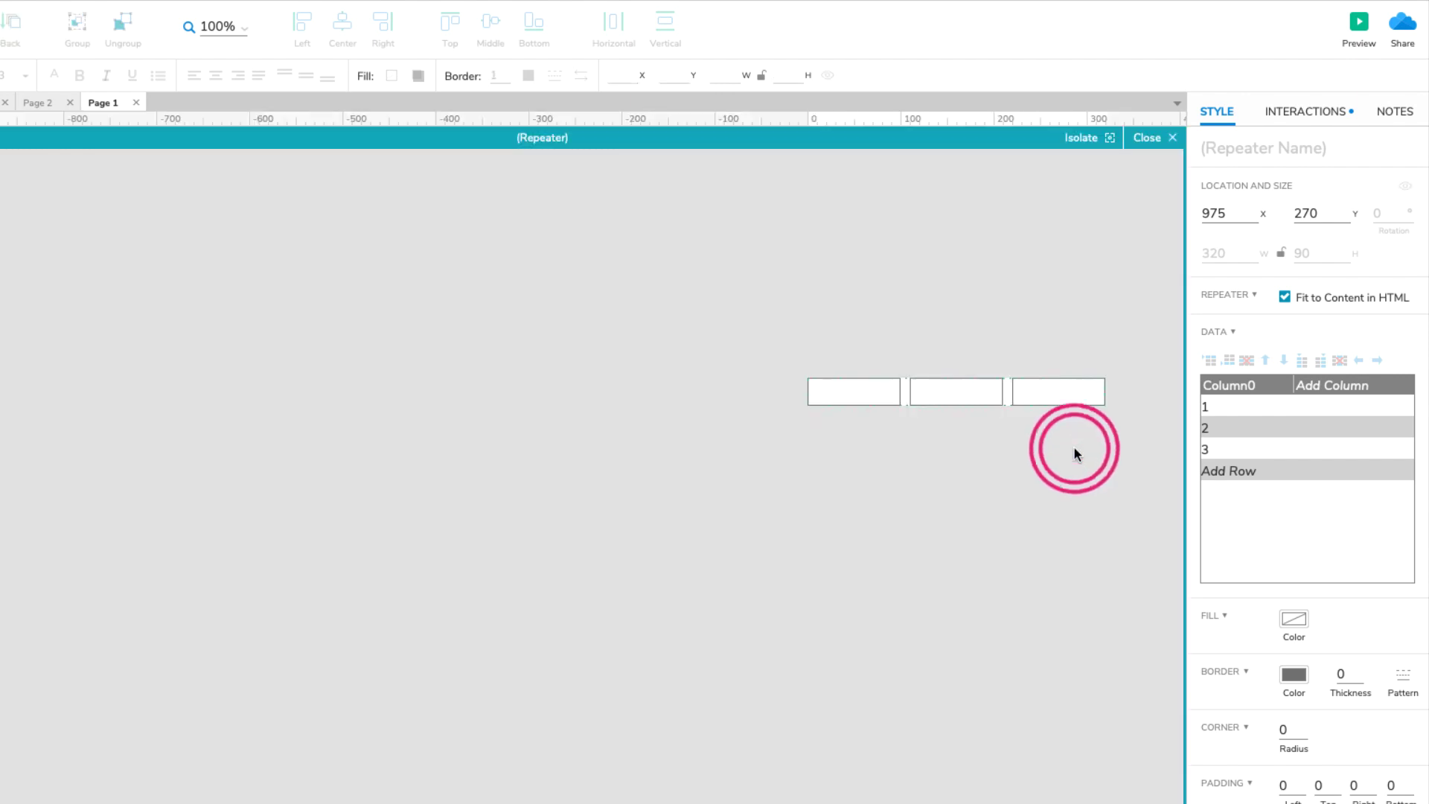
pyautogui.click(881, 393)
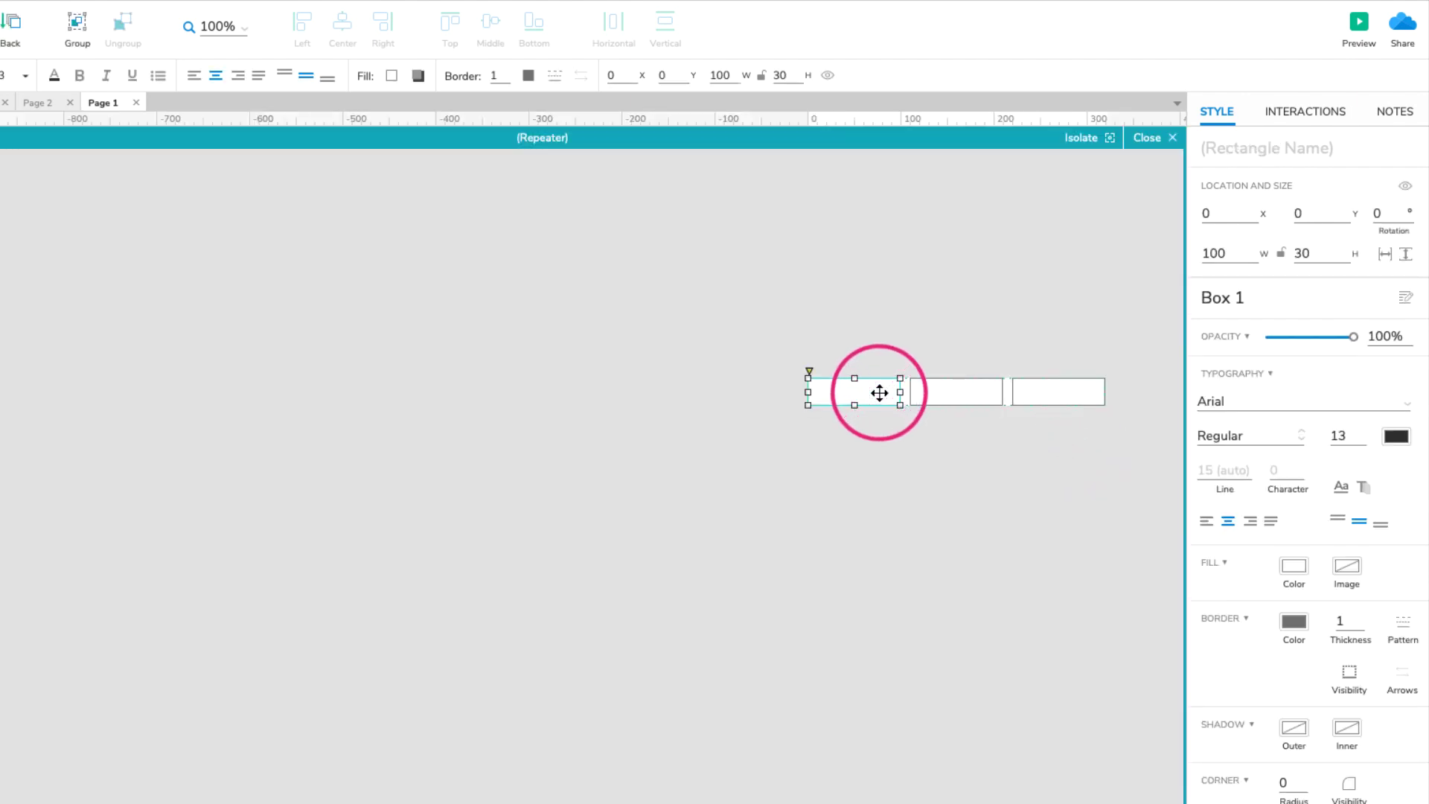
pyautogui.click(1335, 487)
pyautogui.click(1341, 521)
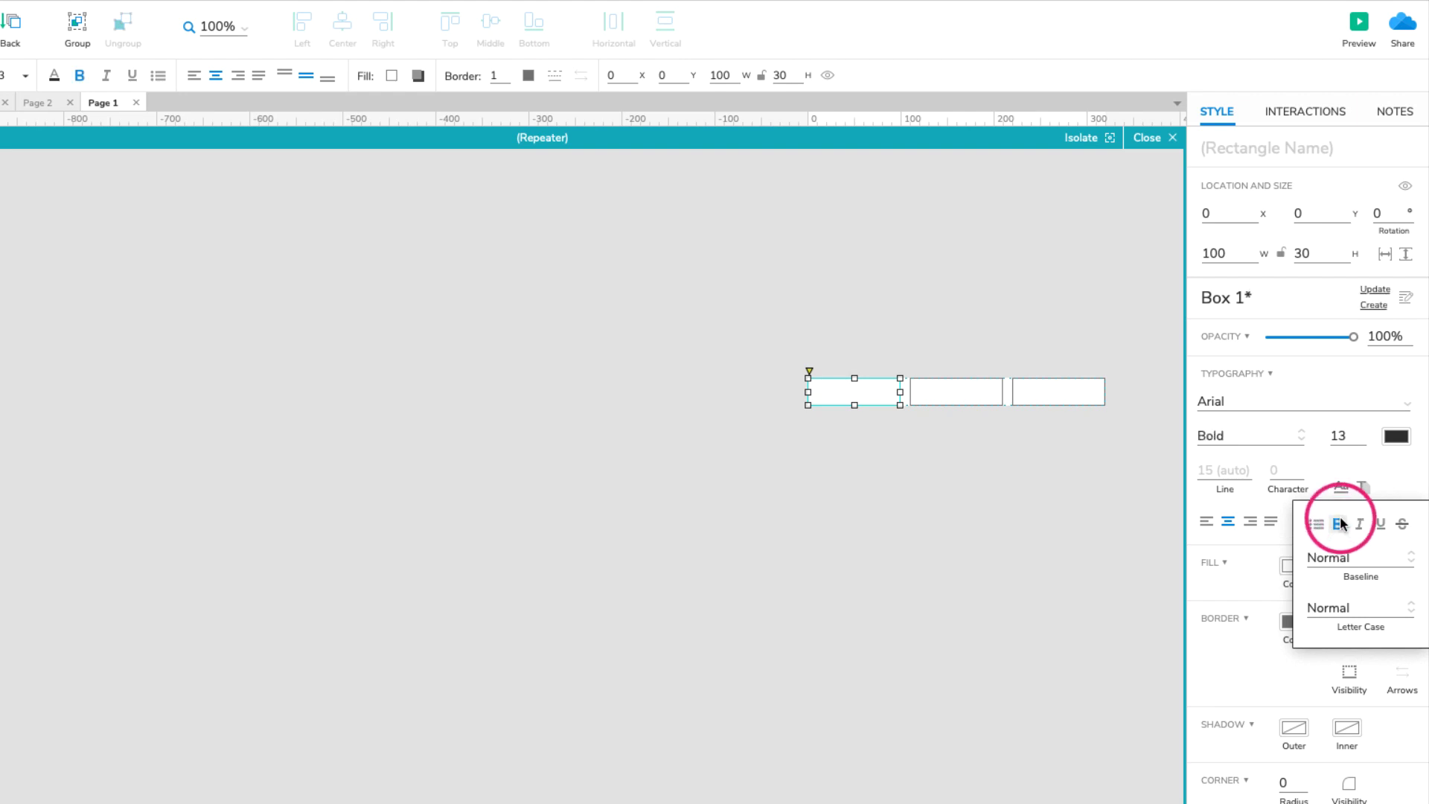
pyautogui.click(951, 405)
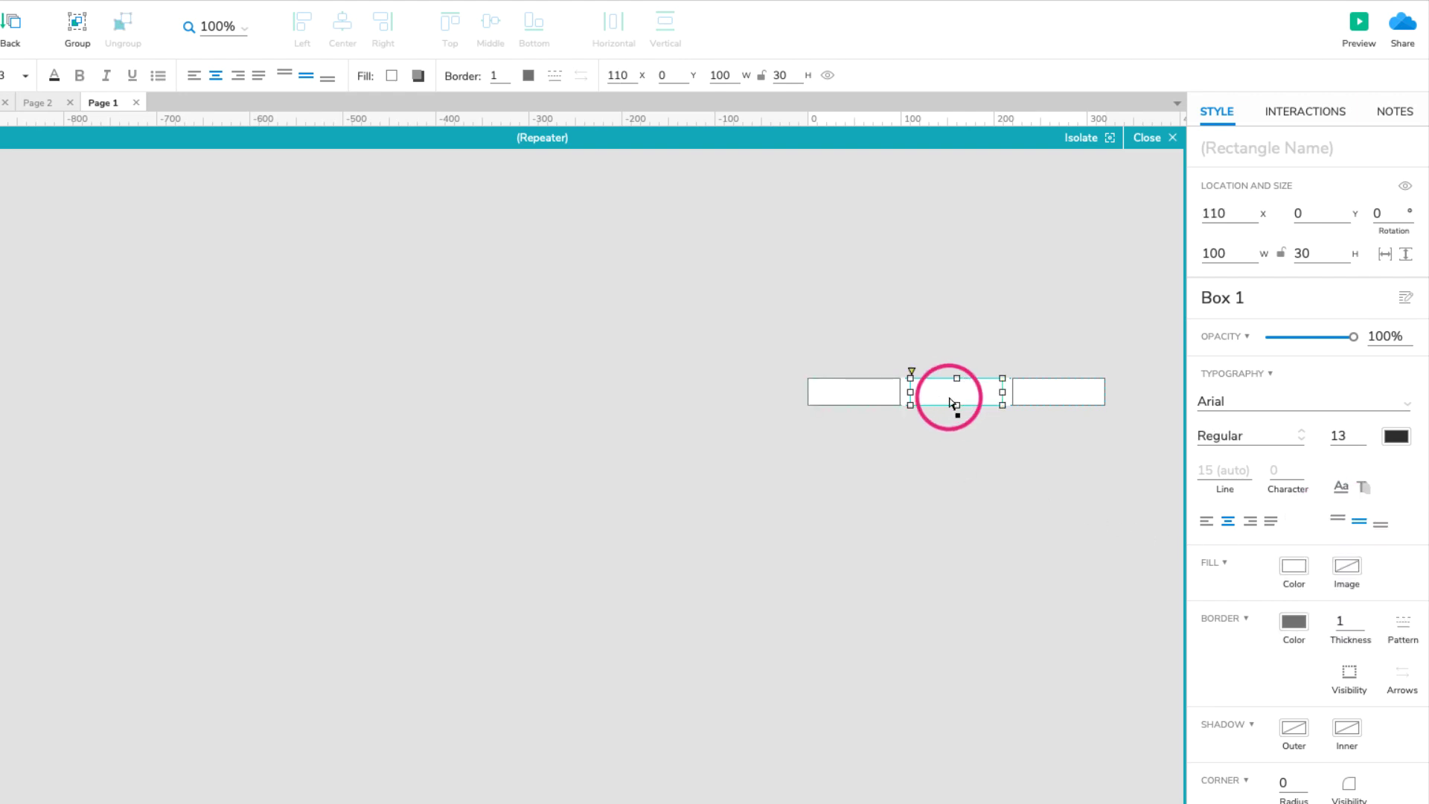
pyautogui.click(1130, 413)
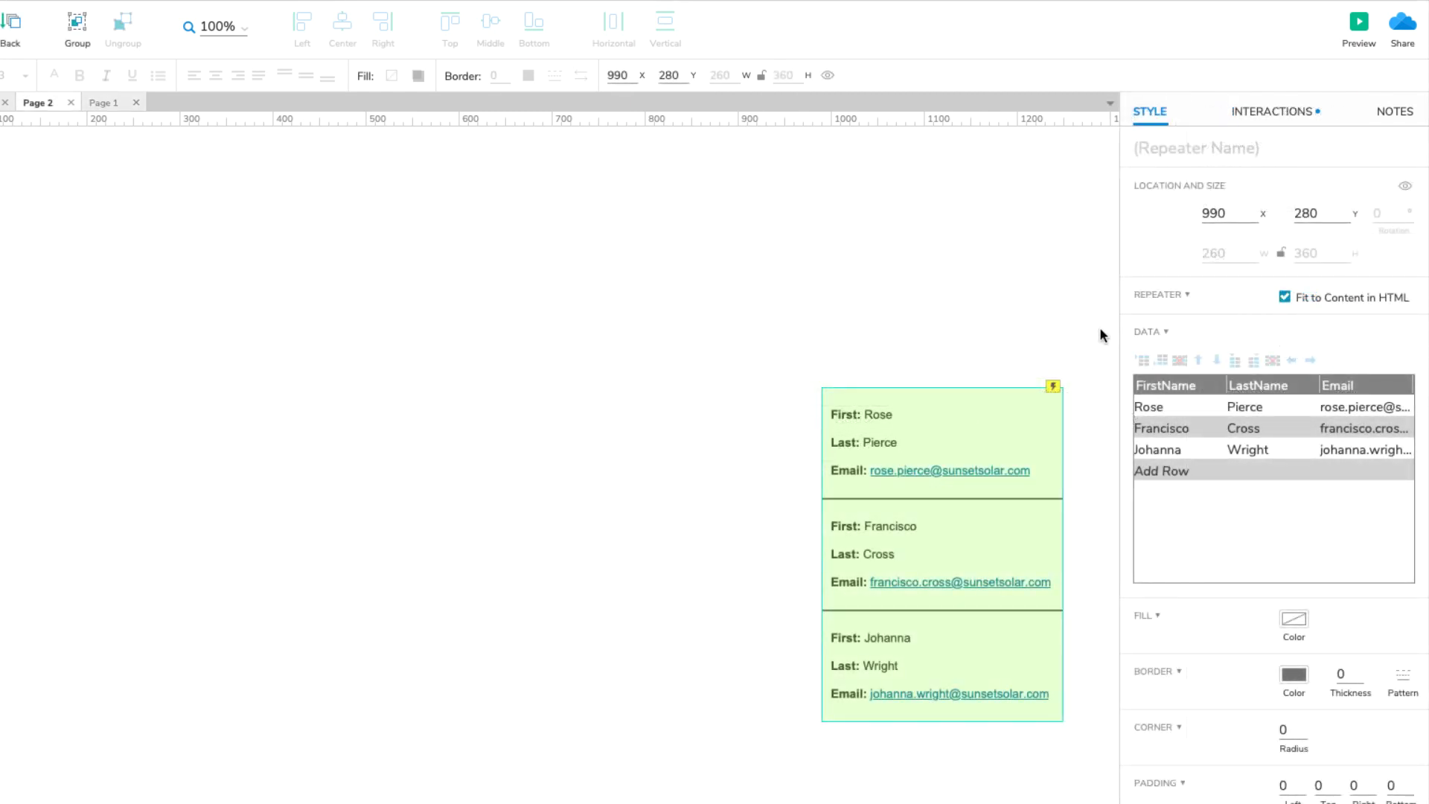
# Set the Item Loaded Set Text value to rich text and open its editor.
pyautogui.click(1276, 108)
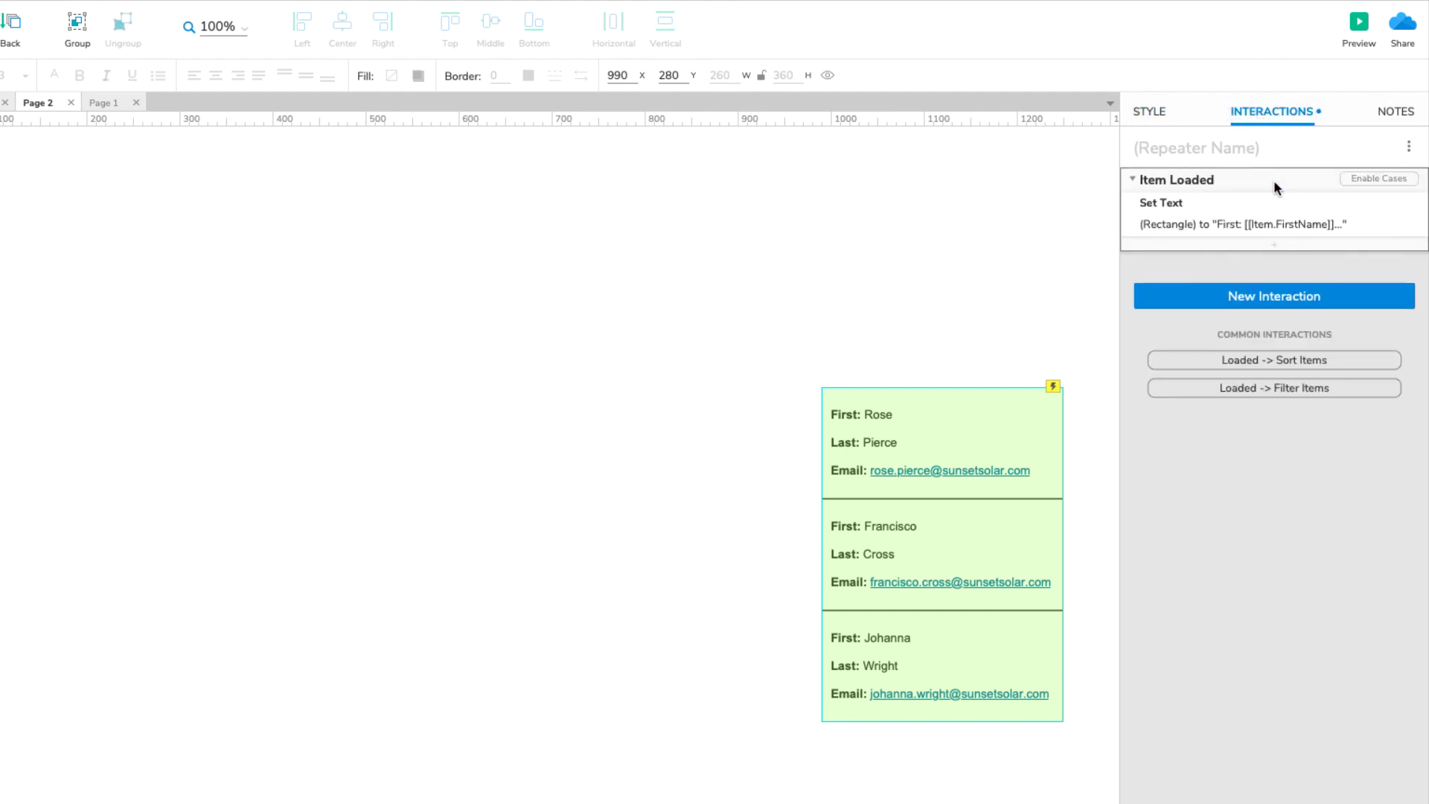
pyautogui.click(1283, 224)
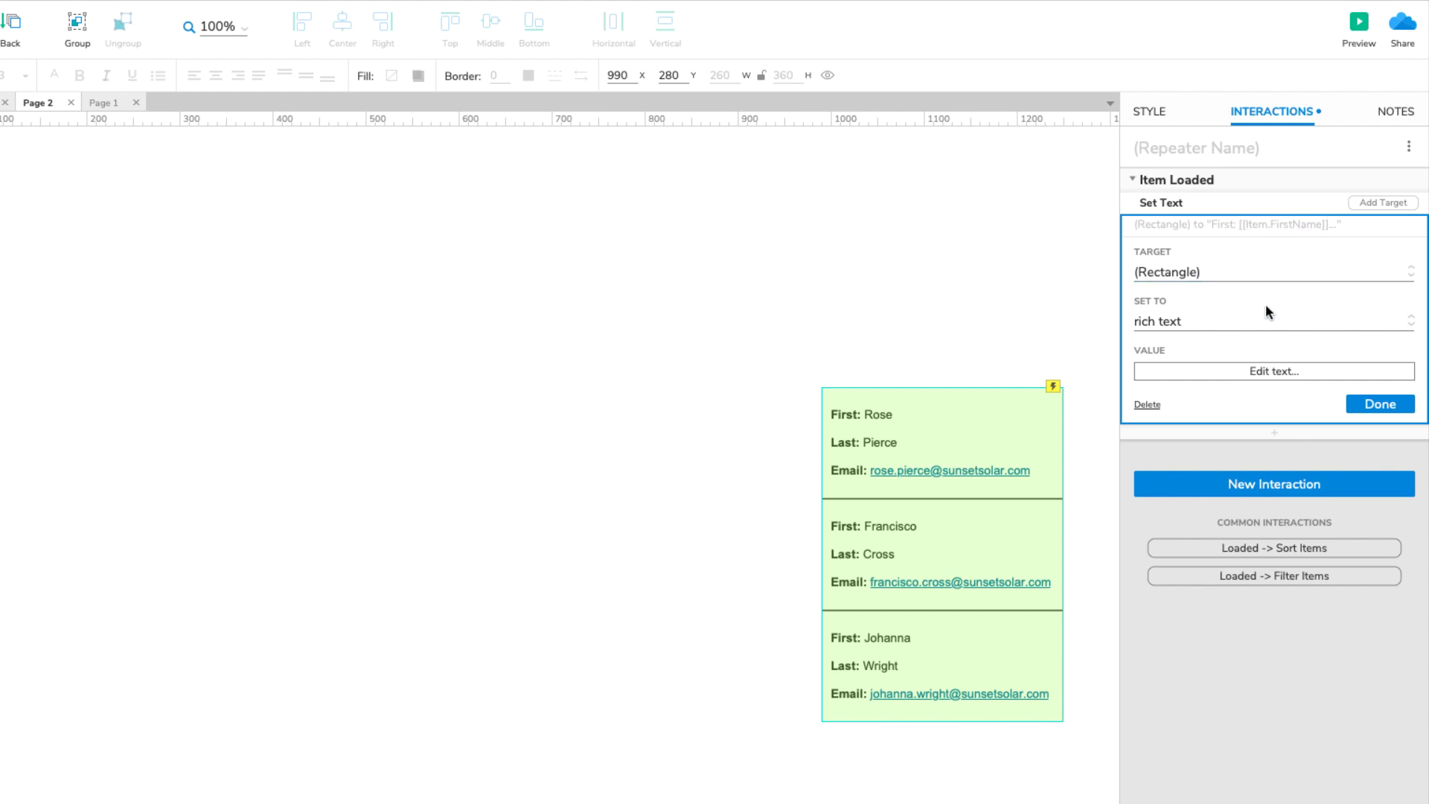
pyautogui.click(1209, 320)
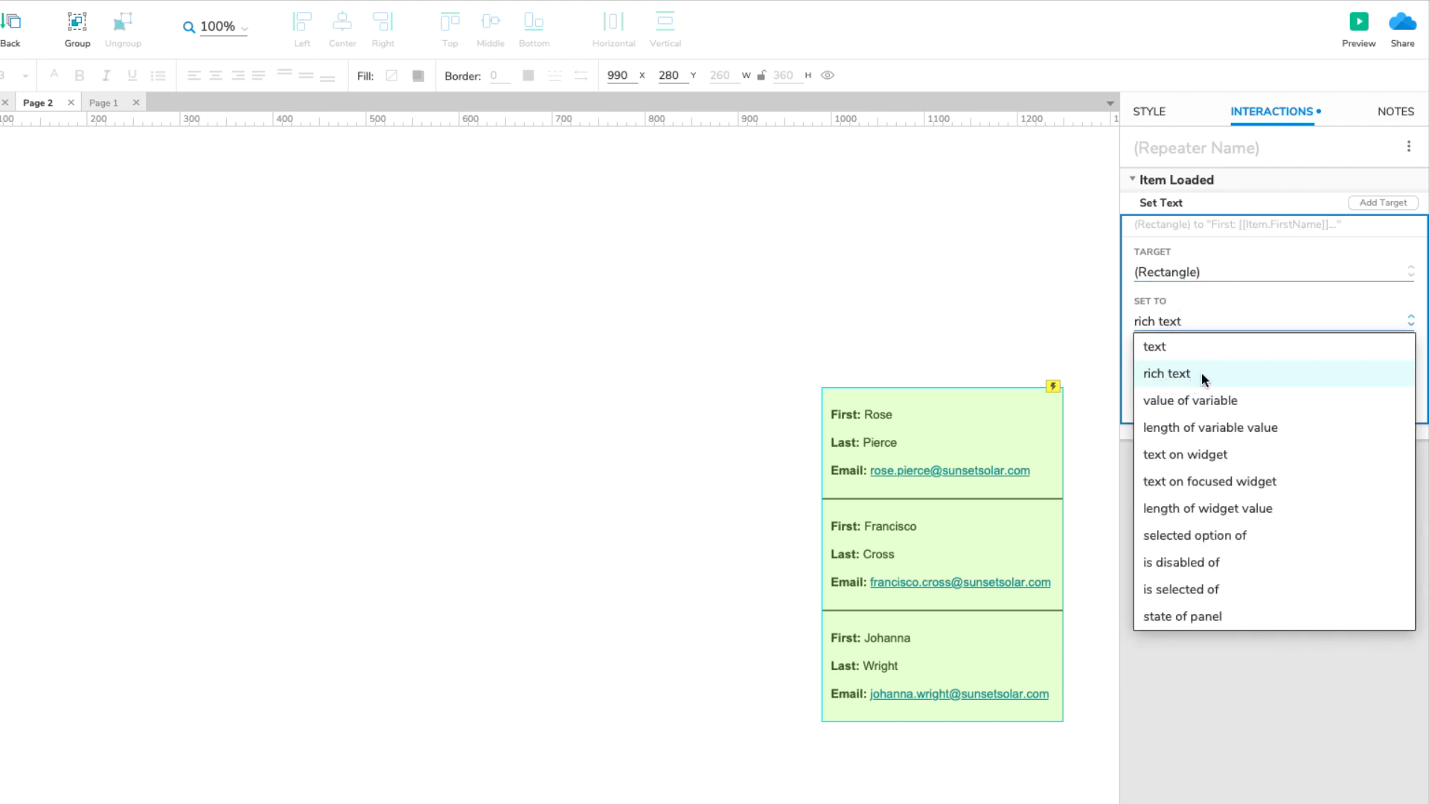
pyautogui.click(1201, 375)
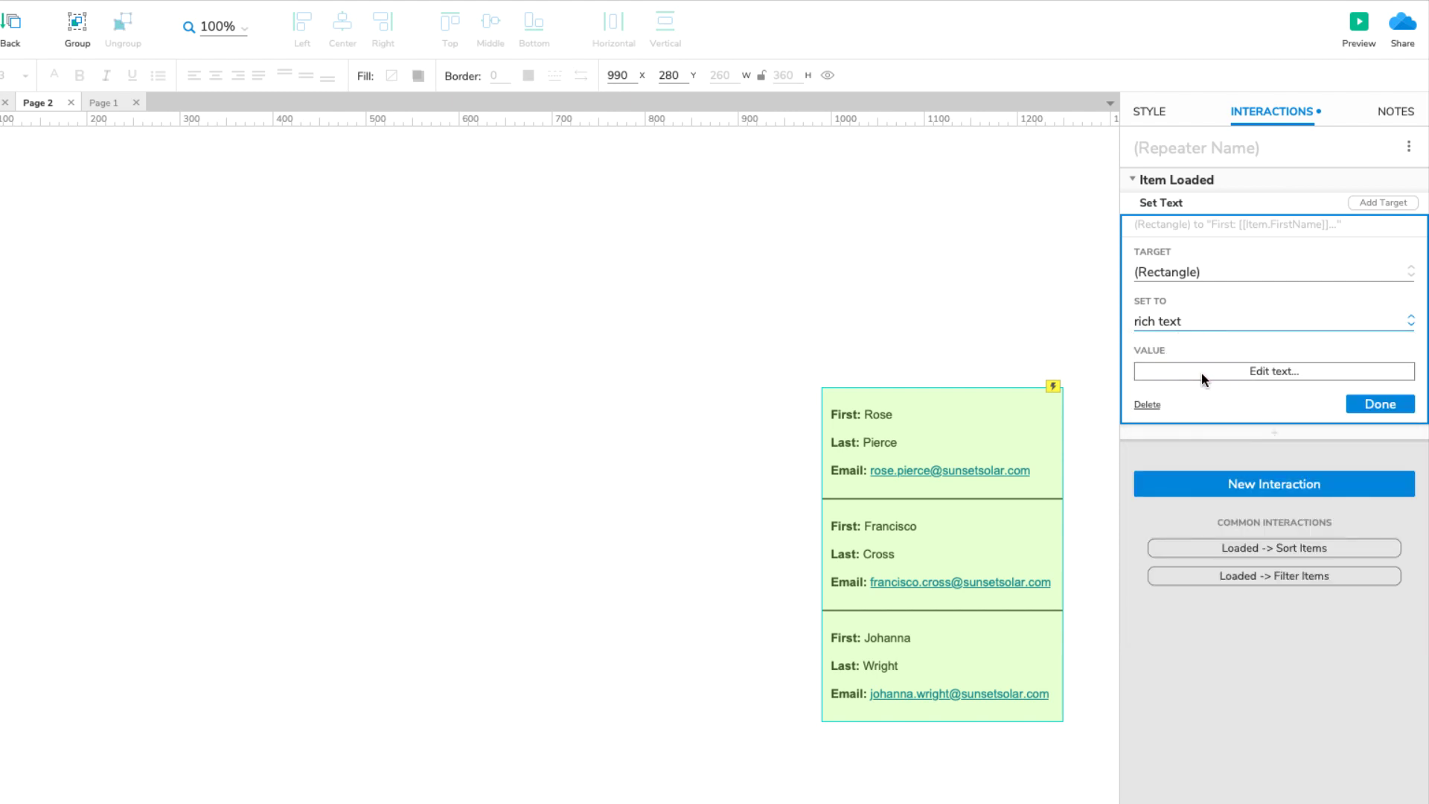
pyautogui.click(1223, 370)
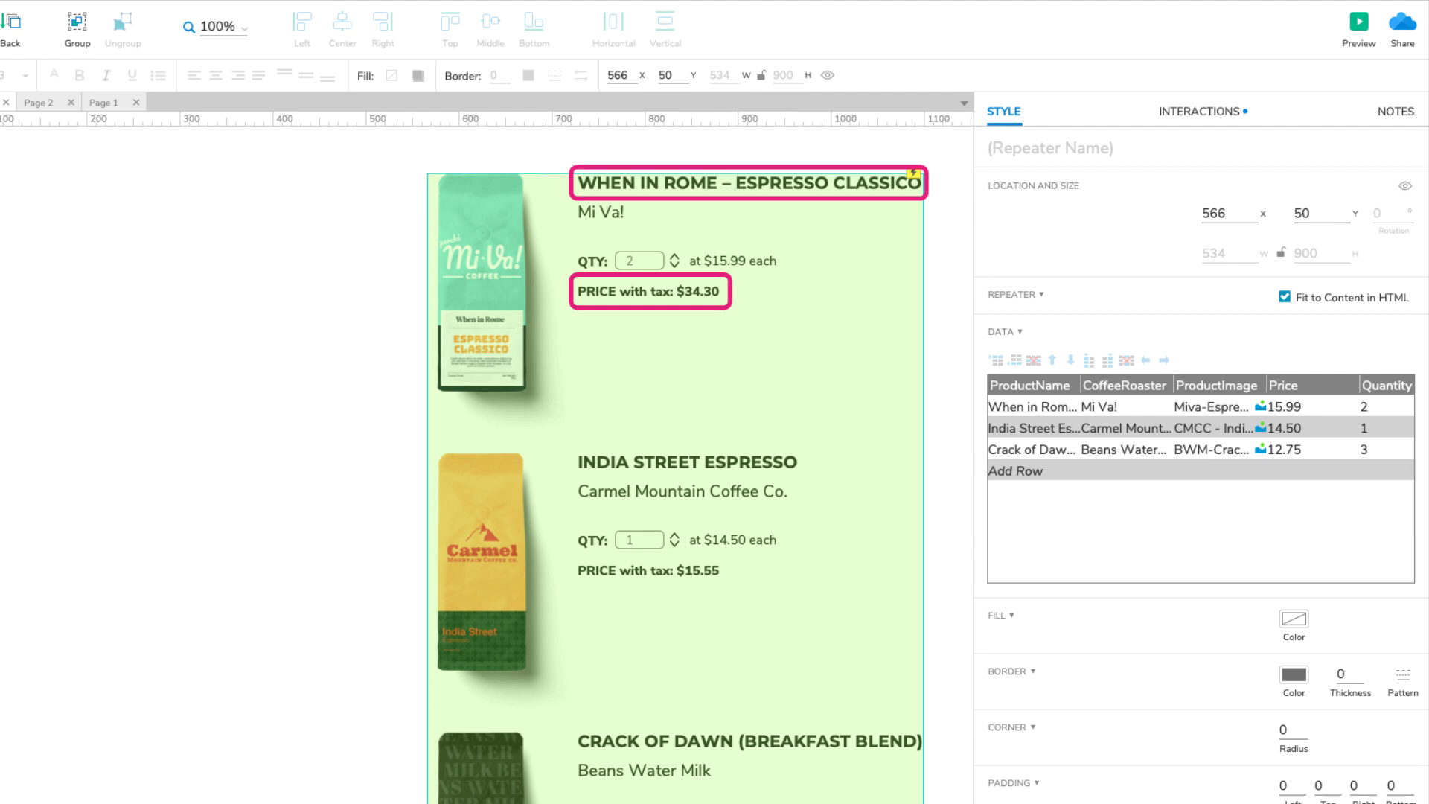
# Inspect the product repeater's uppercase PRODUCT NAME Set Text action.
pyautogui.click(1178, 114)
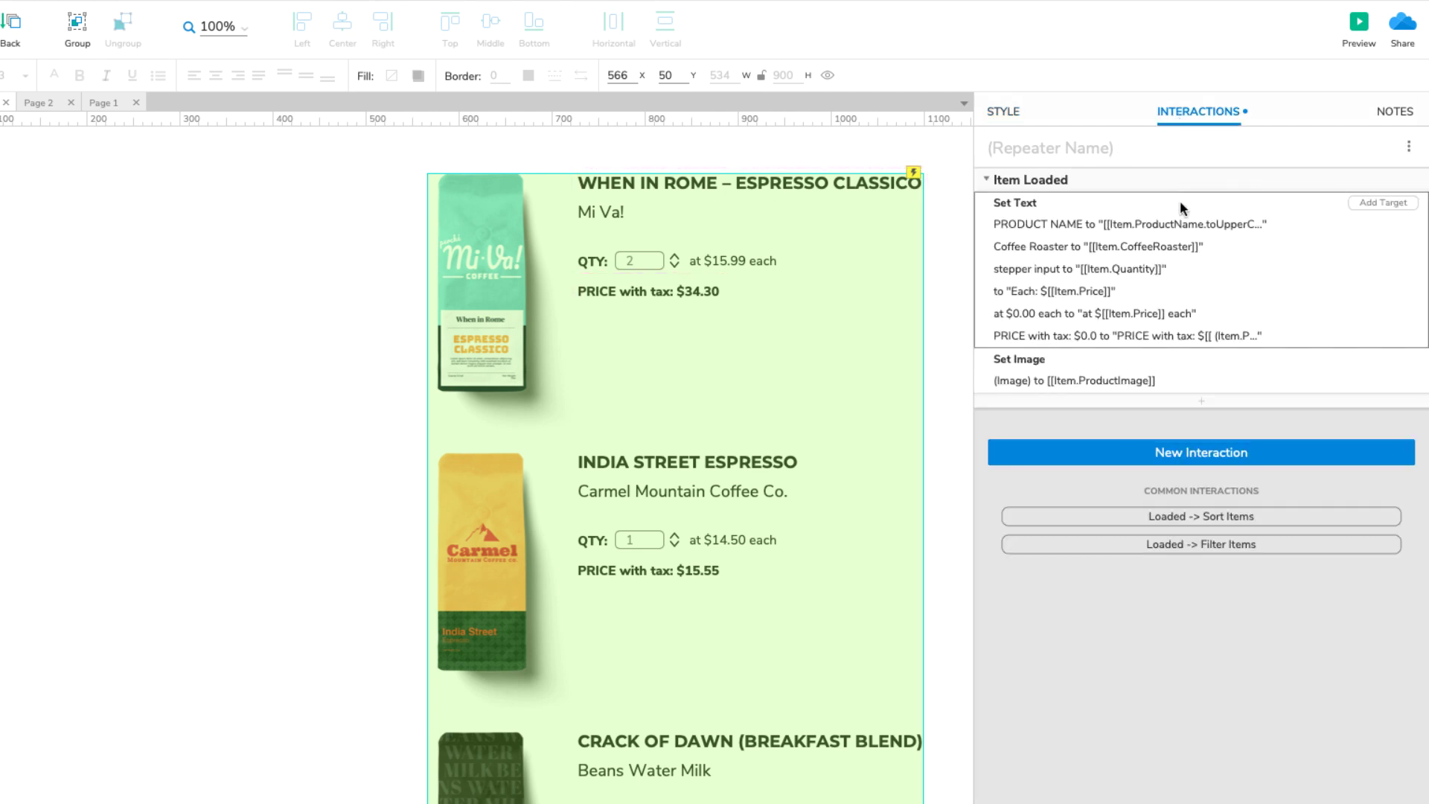
pyautogui.click(1182, 223)
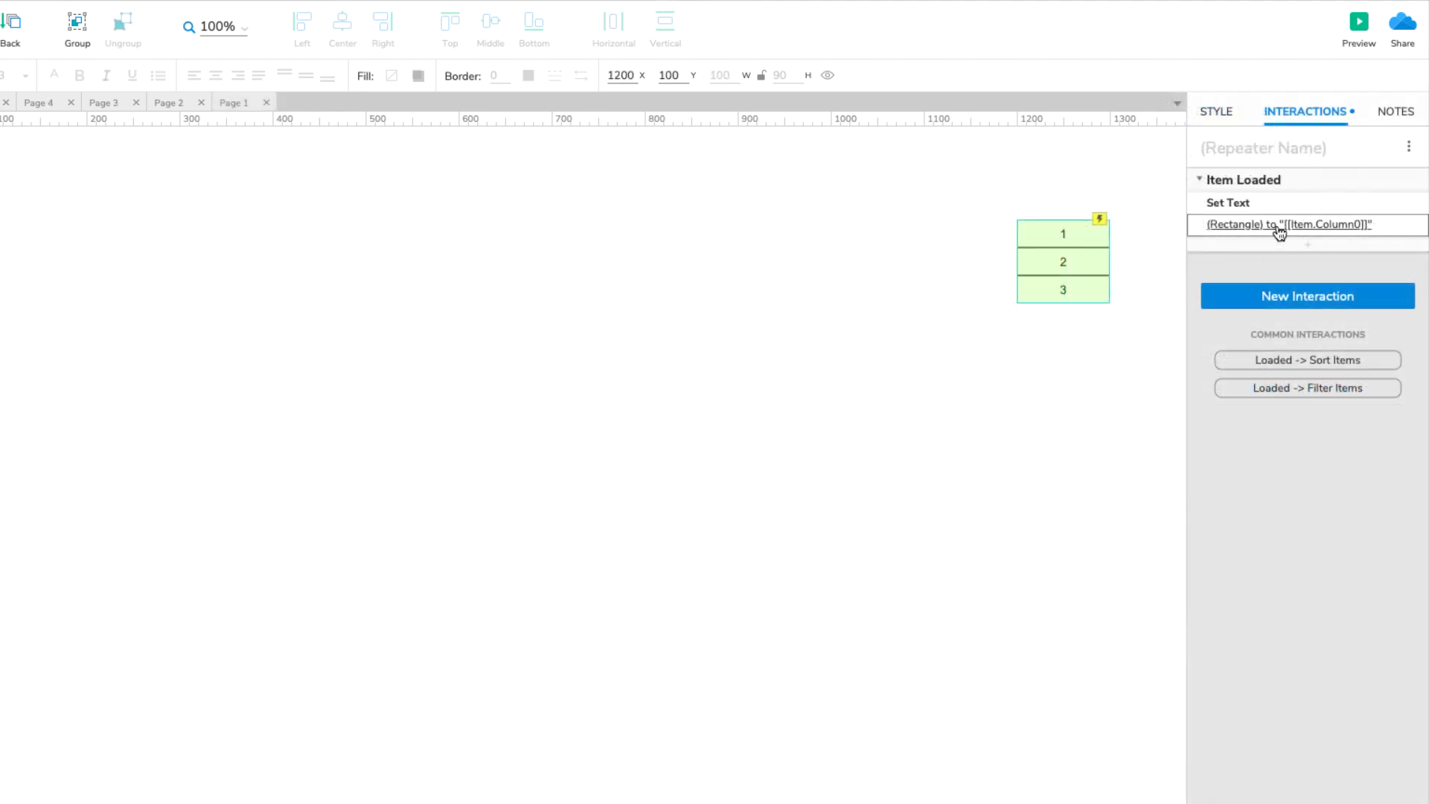
# Open the Column0 Set Text value editor and its variables and functions list.
pyautogui.click(1276, 226)
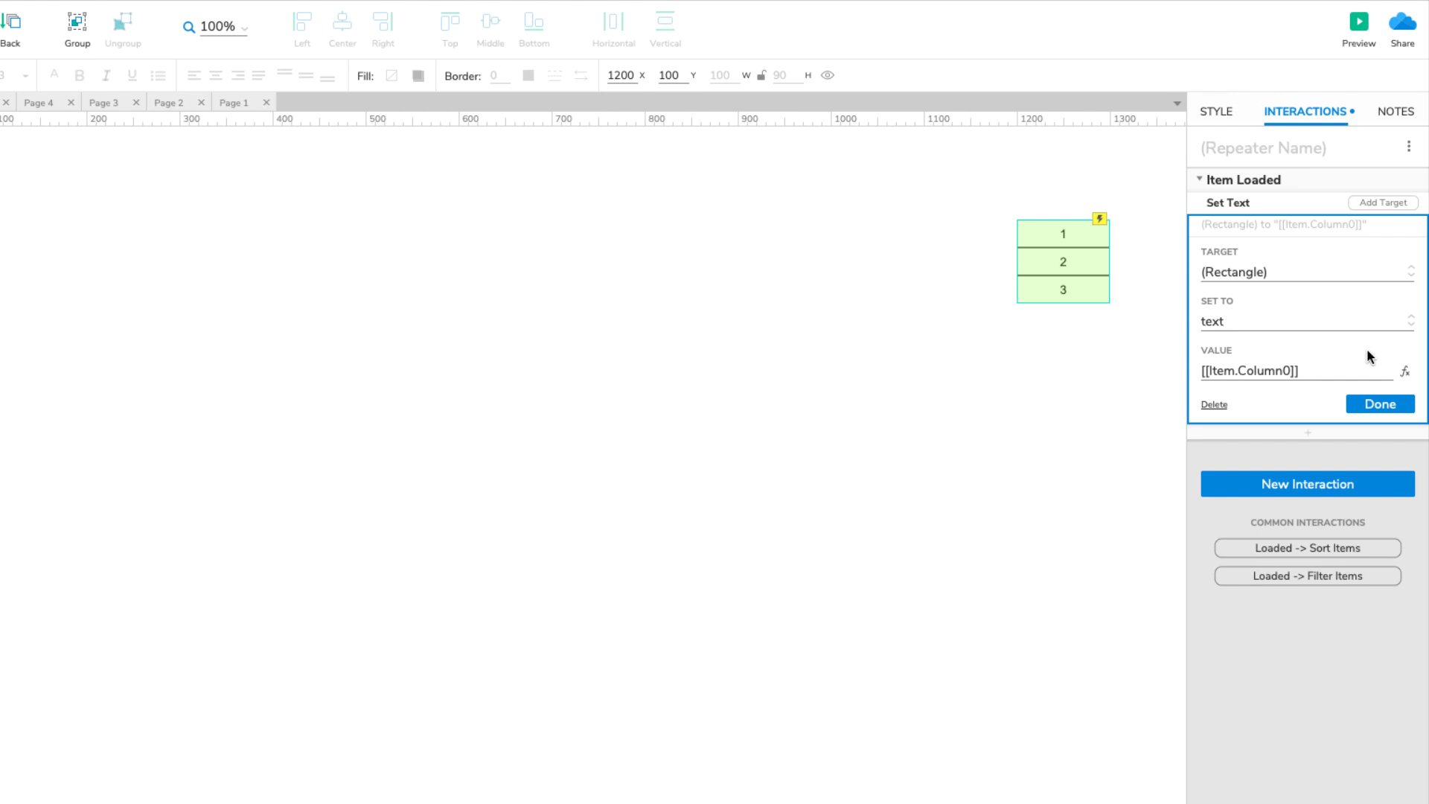
pyautogui.click(1404, 371)
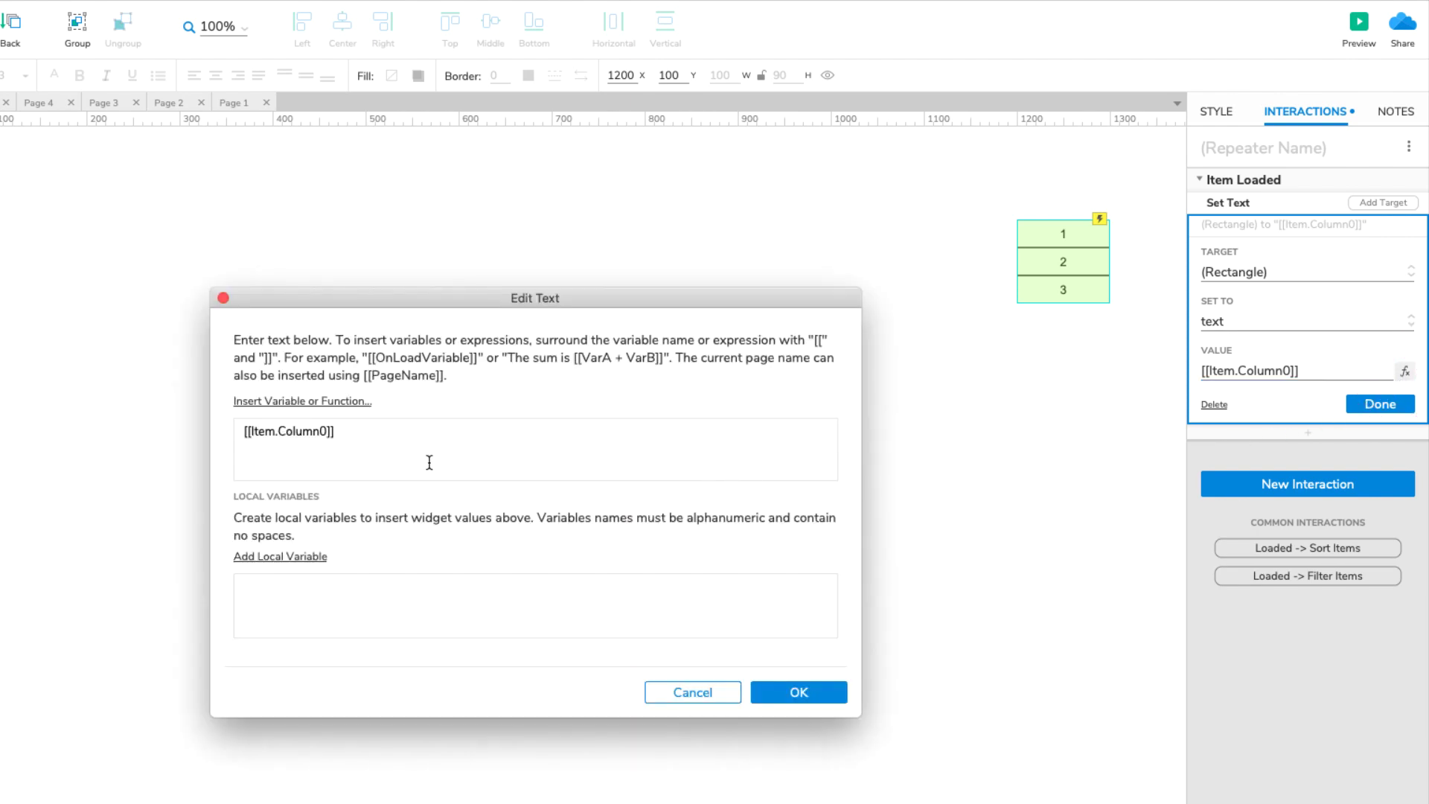
pyautogui.click(343, 403)
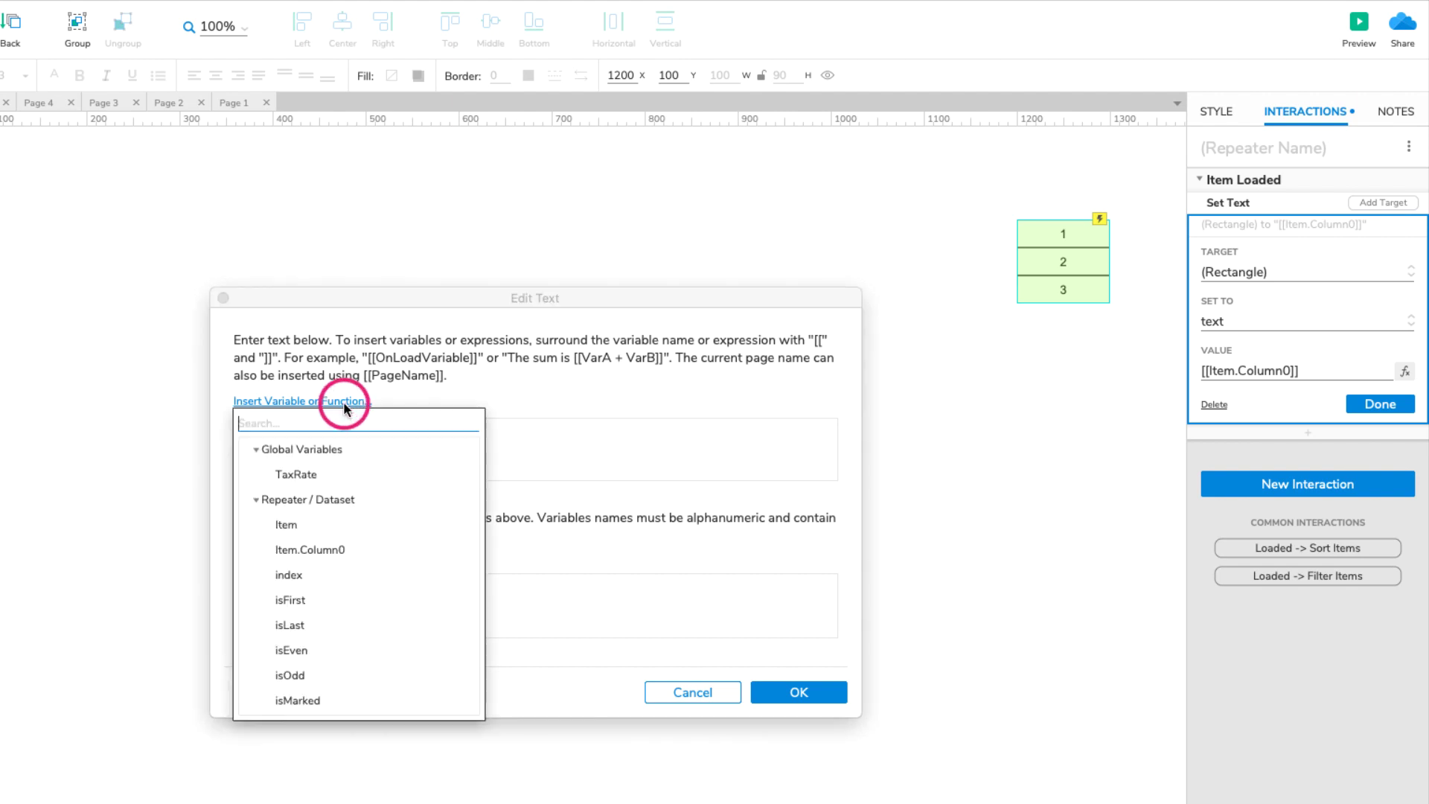